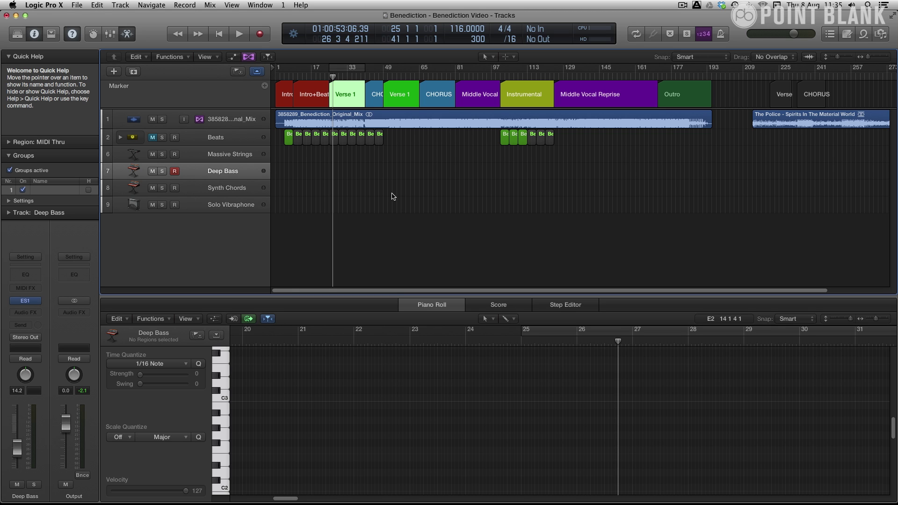
Play the original mix from the Intro+Beat marker, stop it, and reposition the playhead within the Intro+Beat section.
key(alt+comma)
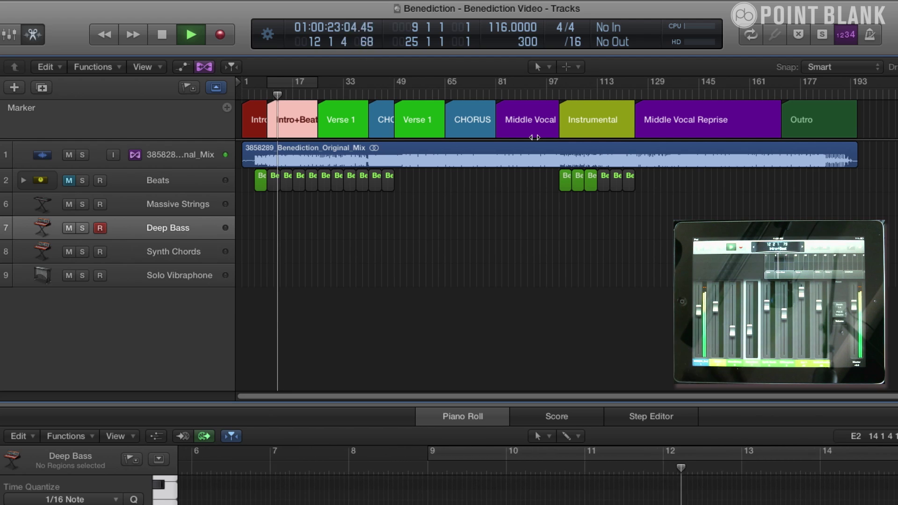
key(space)
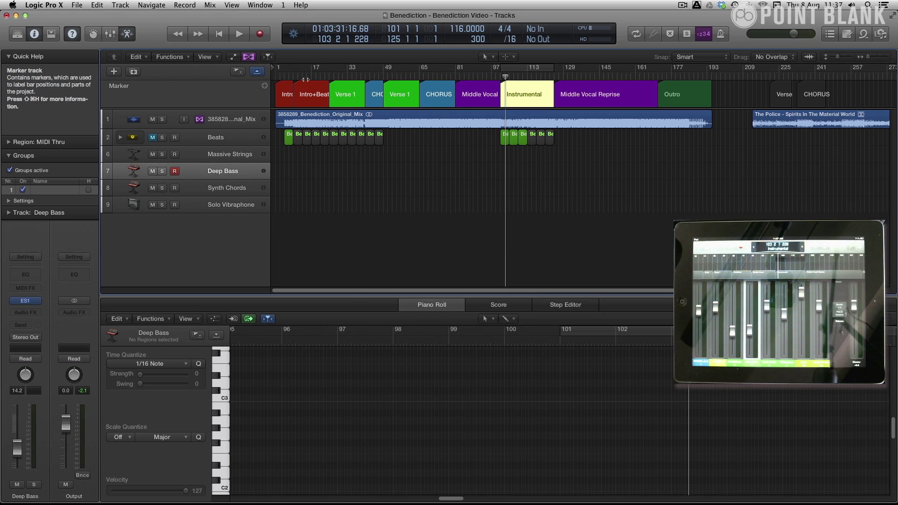
click(321, 80)
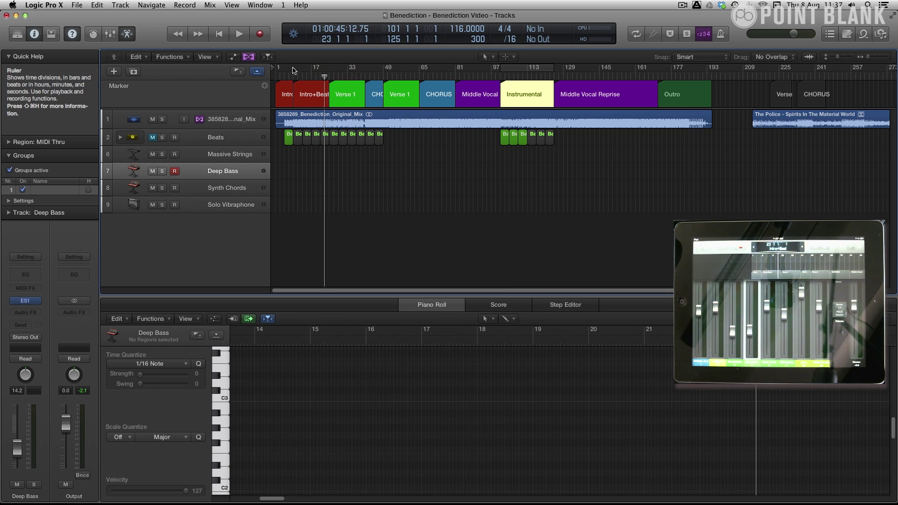
drag(295, 70, 324, 74)
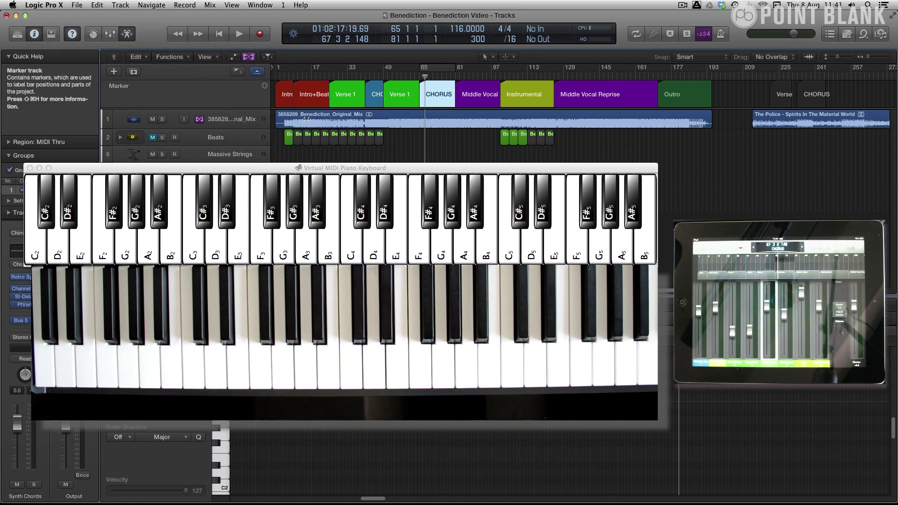
Turn on cycling for the Intro+Beat section, bars 9 to 25, and switch to the Virtual MIDI Piano Keyboard.
click(409, 170)
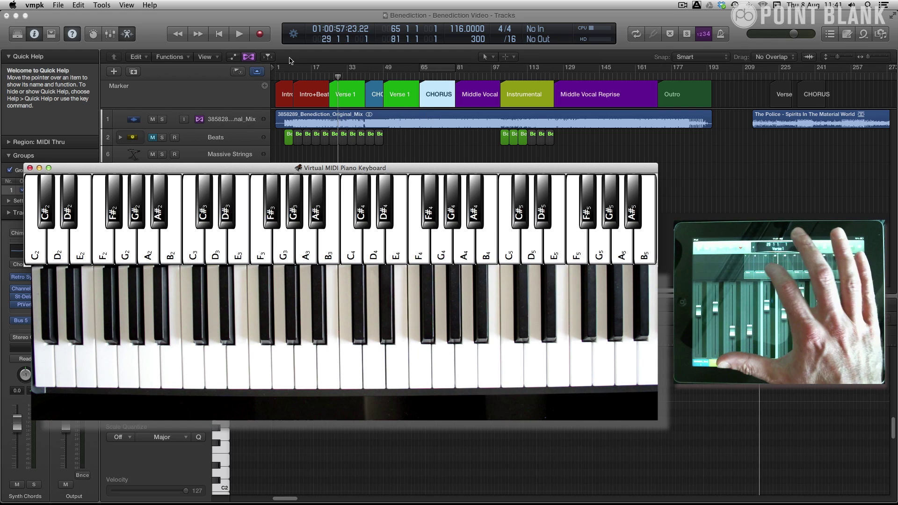
click(289, 60)
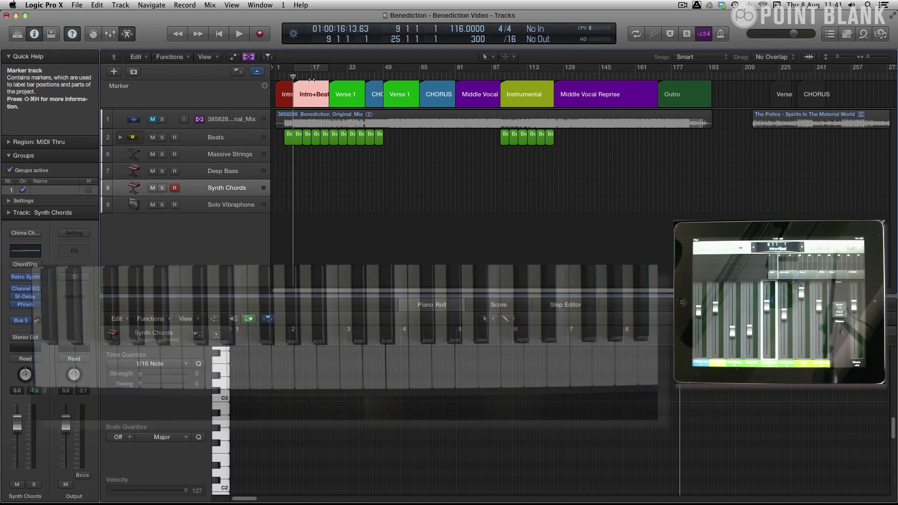
click(310, 70)
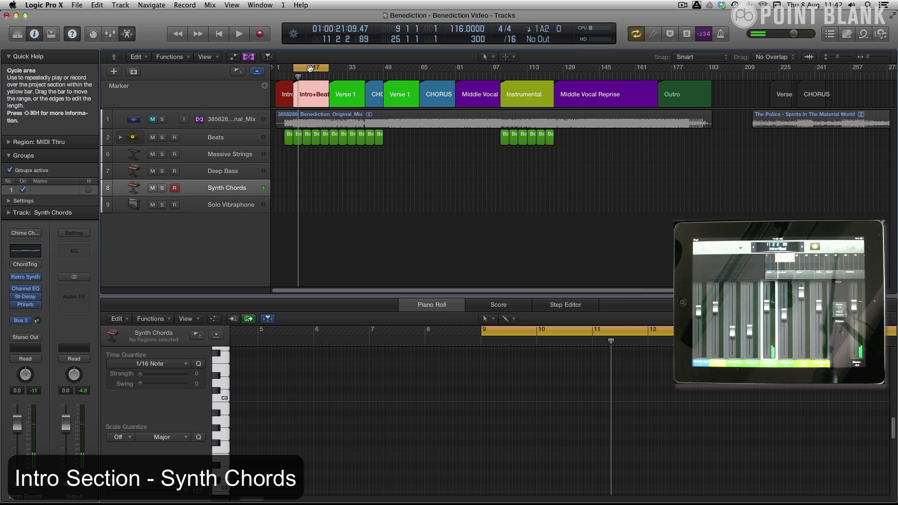
key(super+Tab)
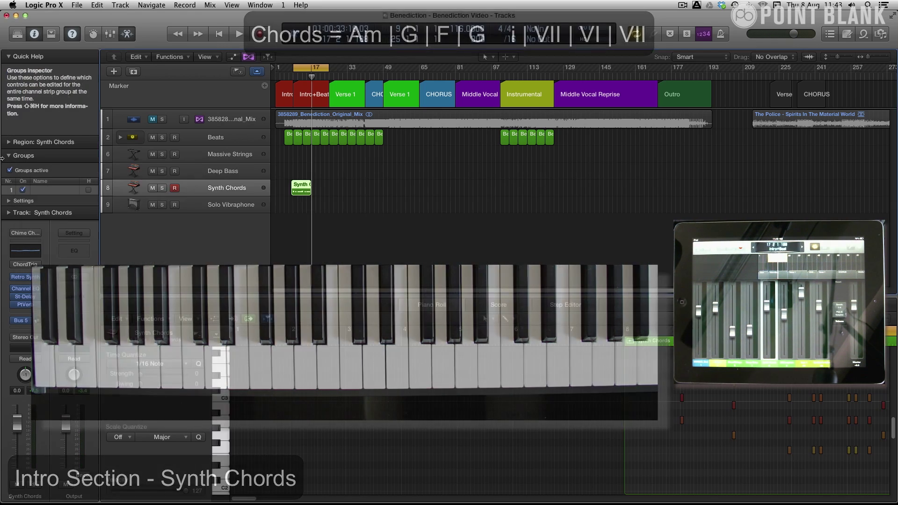
Quantize the recorded Synth Chords region to 1/16 Swing A and copy it to bar 17.
click(8, 142)
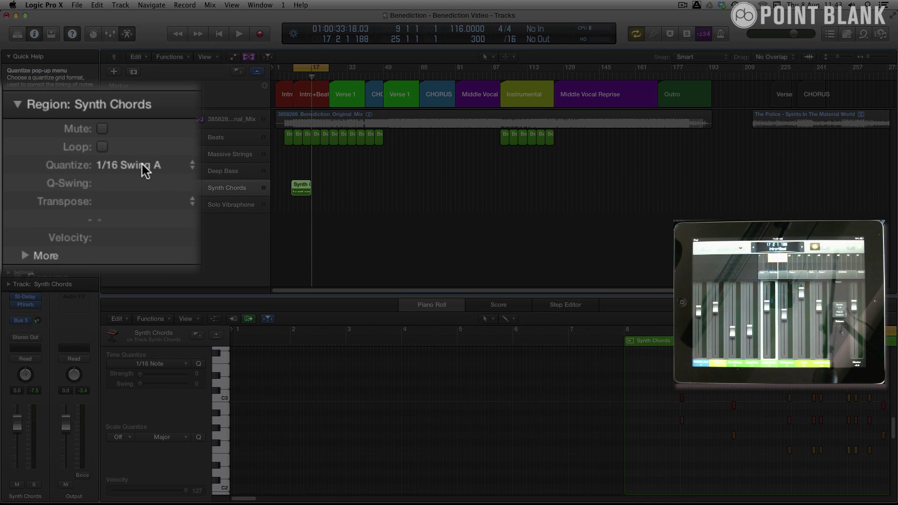
click(9, 142)
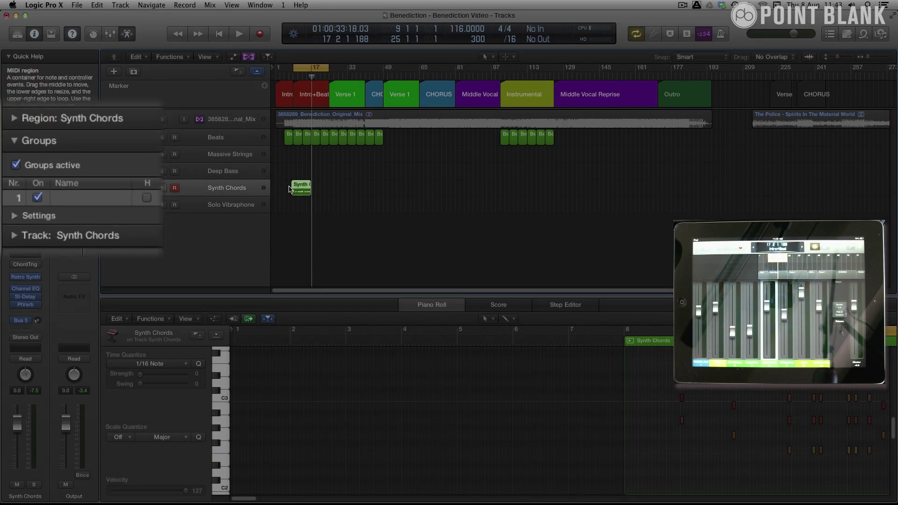
drag(300, 185, 319, 186)
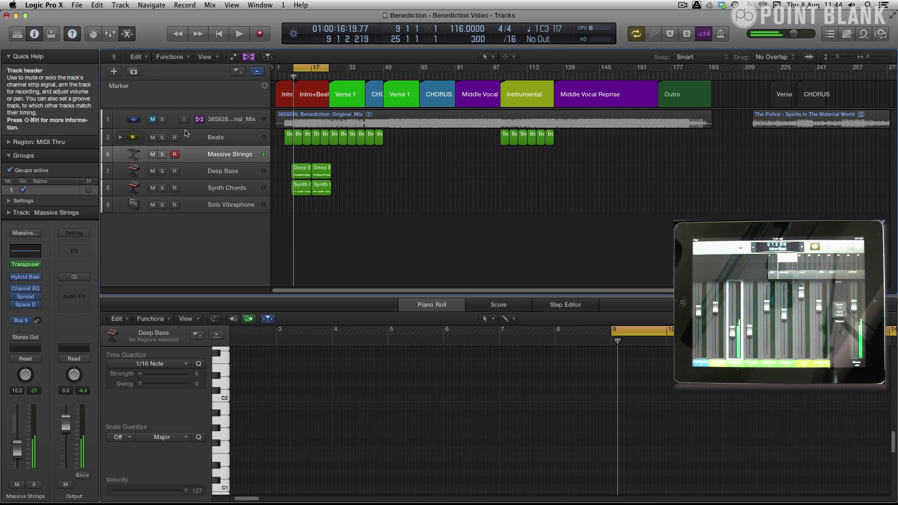
Record a strings part on the Massive Strings track over the Intro+Beat section using the Virtual MIDI Piano Keyboard.
key(super+Tab)
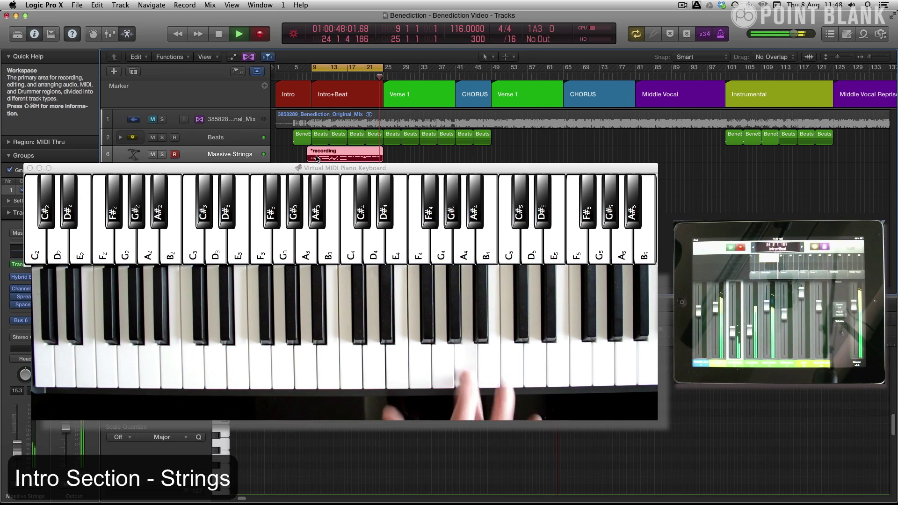
key(space)
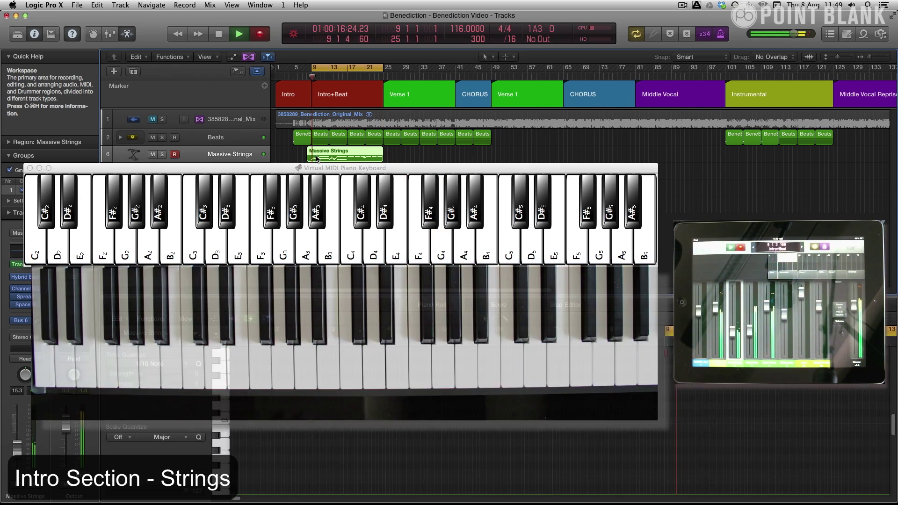
scroll(632, 386, right, 2)
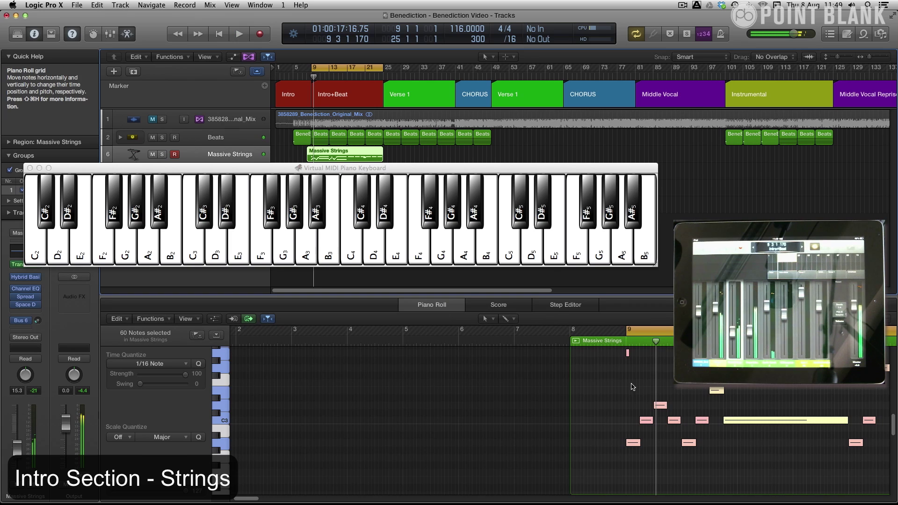
click(625, 360)
click(636, 367)
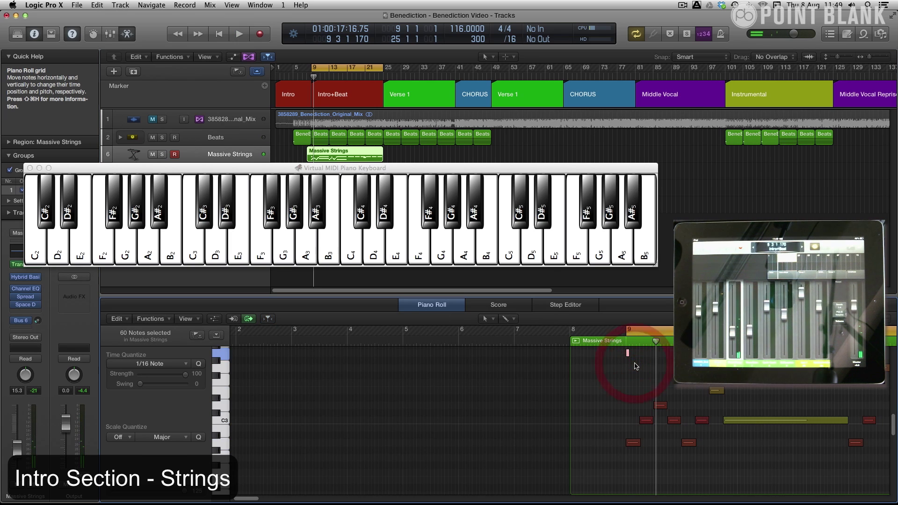
click(441, 166)
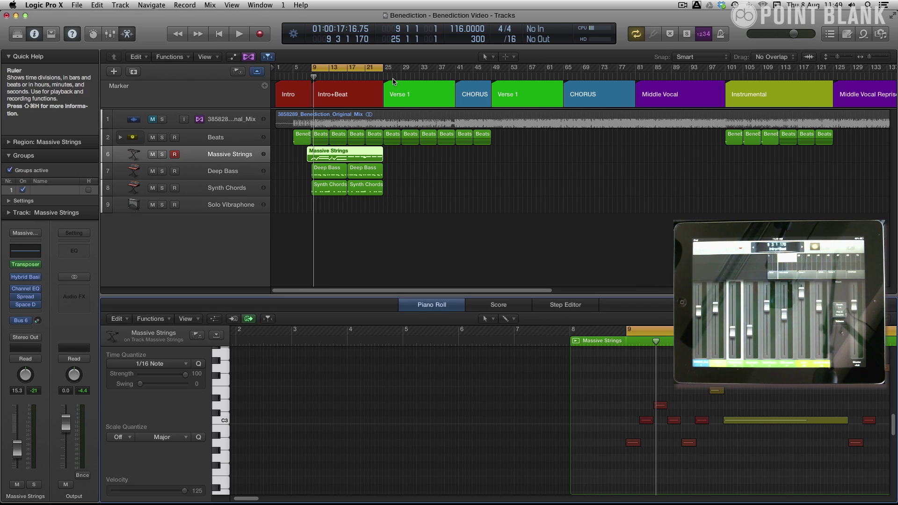
Set the cycle range to Verse 1, bars 25 to 41, and unmute the original mix for a soloed playback there.
click(371, 68)
drag(383, 71, 454, 70)
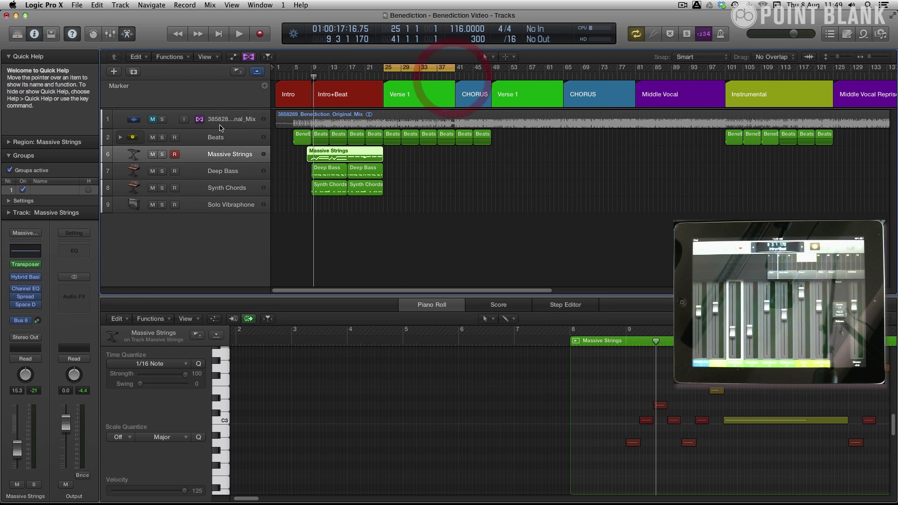
click(156, 121)
click(163, 120)
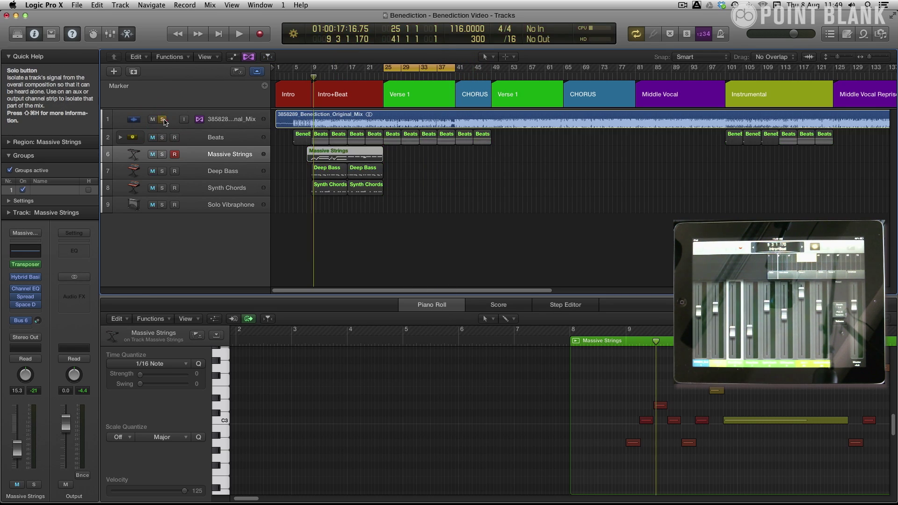
key(space)
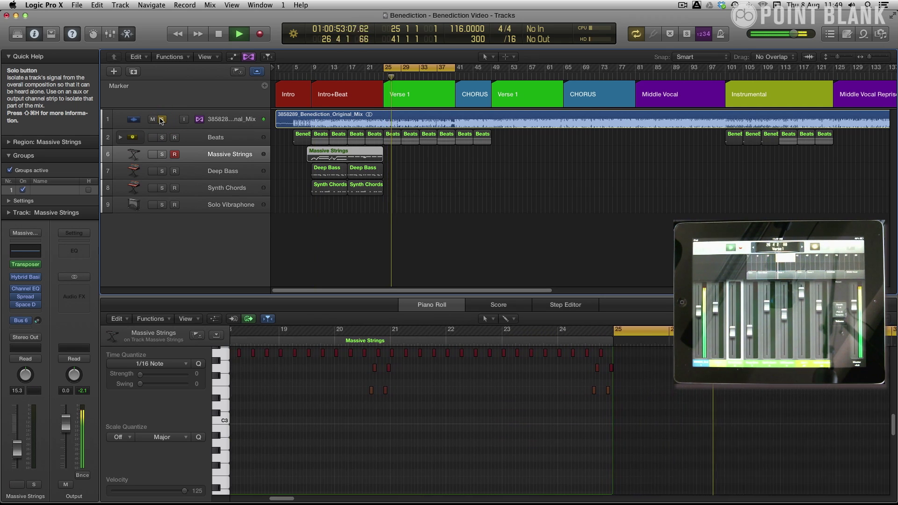
click(161, 120)
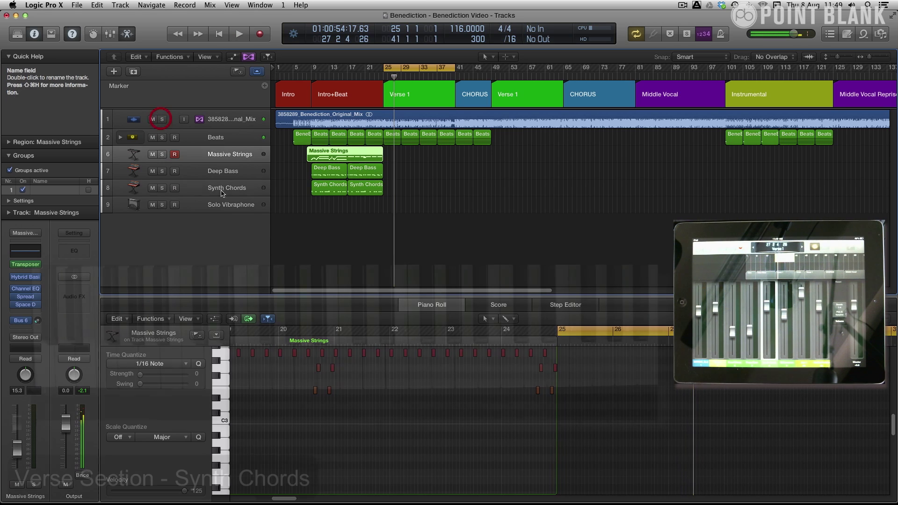
Record the Verse 1 and CHORUS chords on the Synth Chords track and the CHORUS bass on Deep Bass with the Virtual MIDI Piano Keyboard.
click(223, 193)
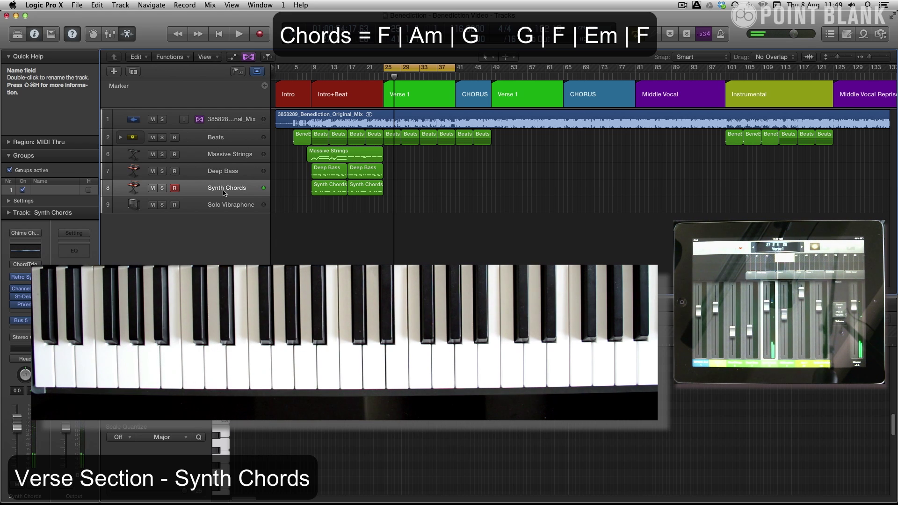
key(super+Tab)
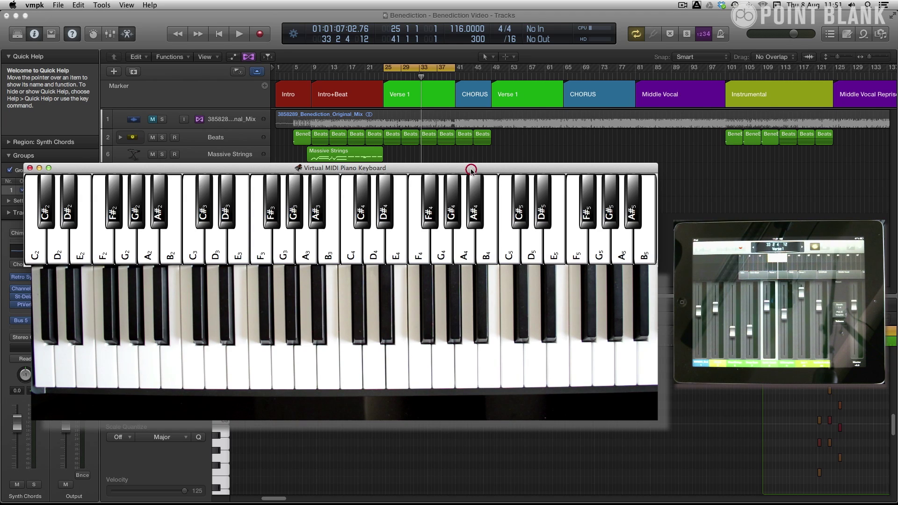
key(super+Tab)
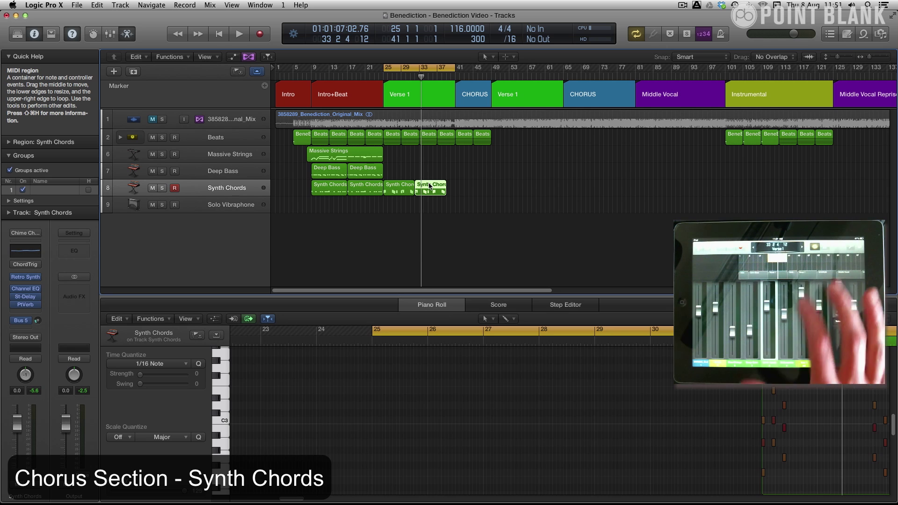
key(super+Tab)
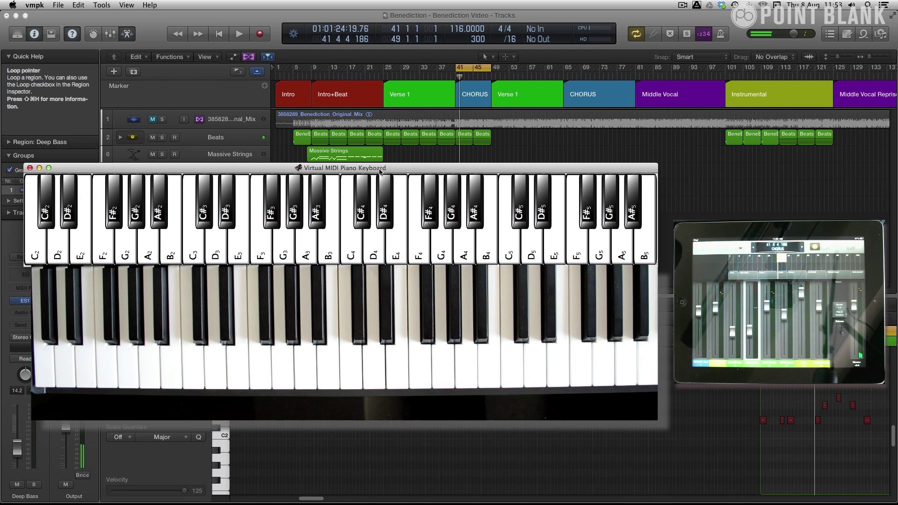
click(391, 171)
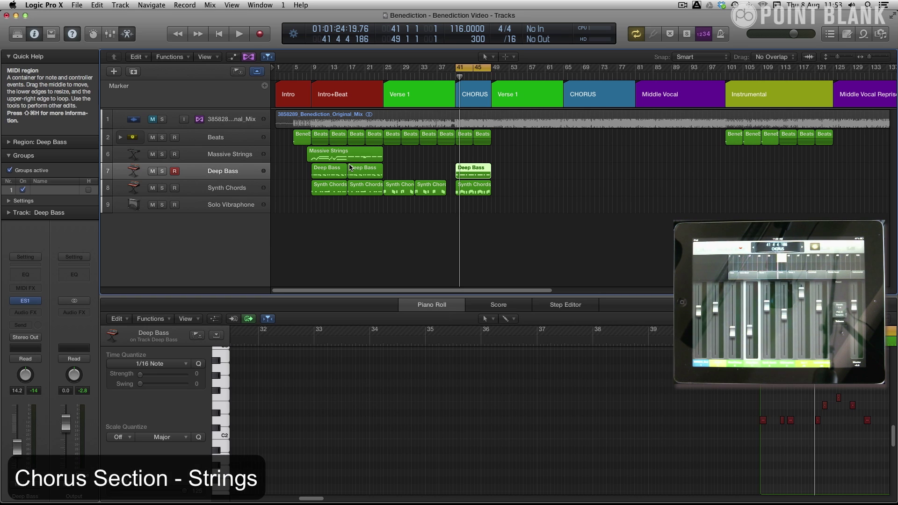
Split the Massive Strings region at bar 17 with the Scissors tool and copy its second part to the CHORUS at bar 41.
key(t)
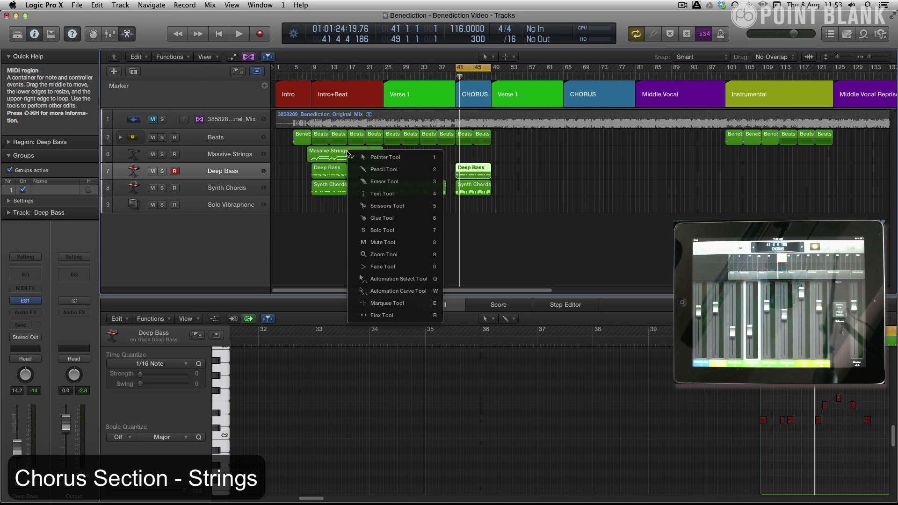
click(365, 206)
click(348, 156)
key(t)
click(317, 226)
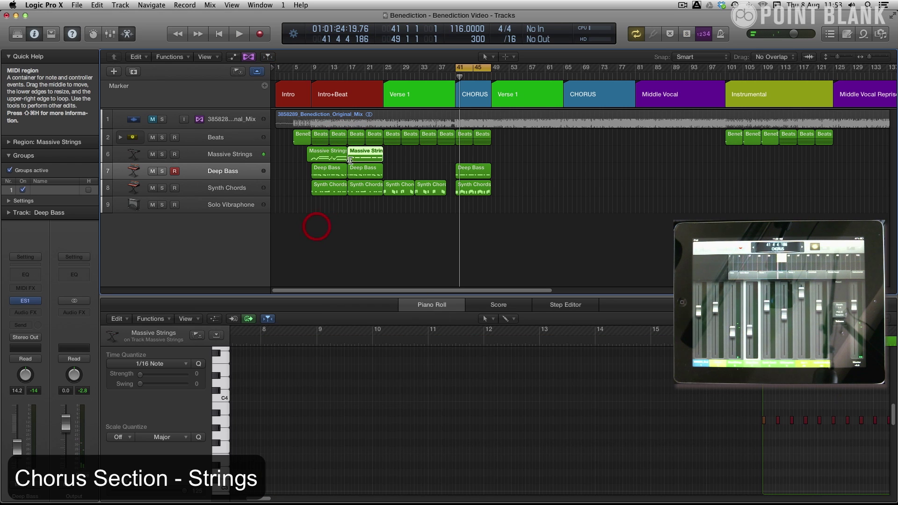
drag(365, 150, 474, 151)
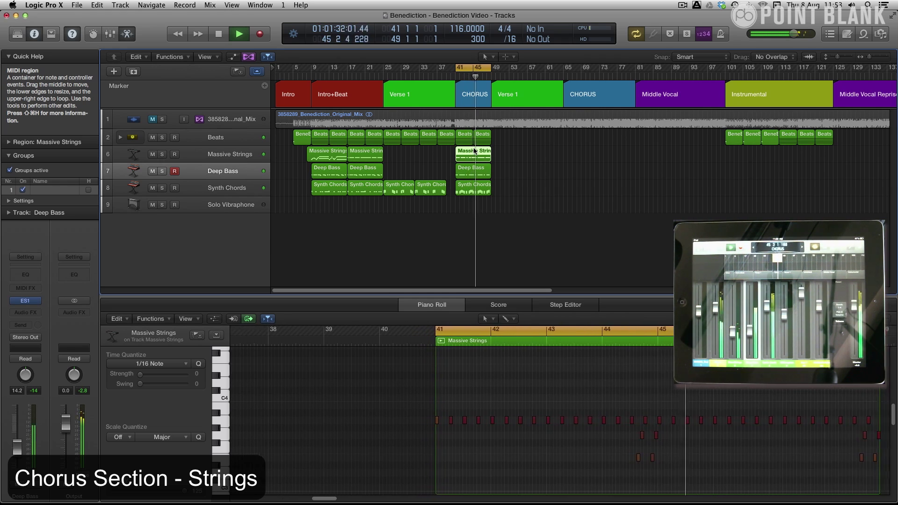
key(space)
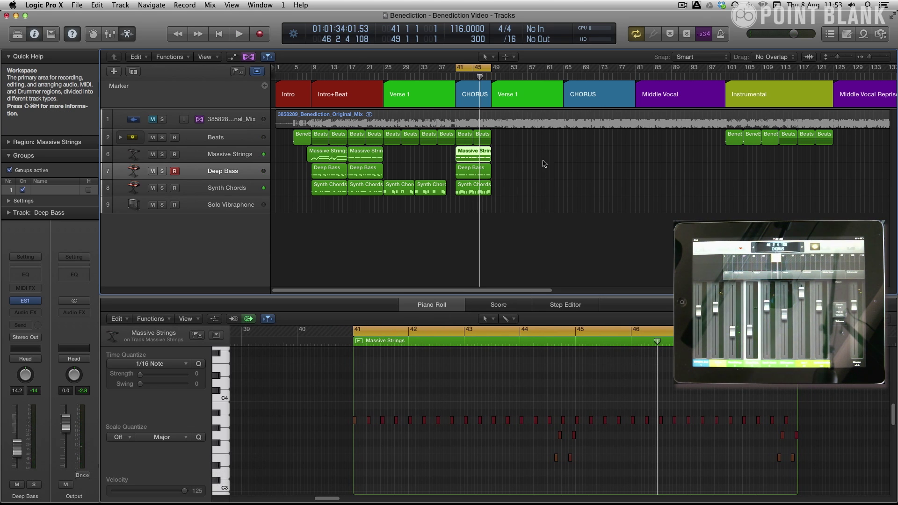
Move the cycle range to bars 101 to 114 of the Instrumental section and play it briefly.
click(463, 68)
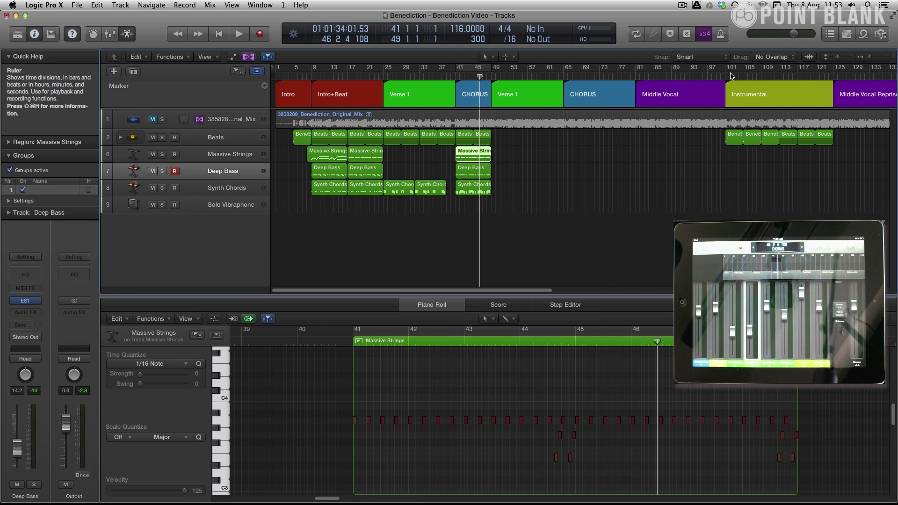
drag(728, 71, 783, 71)
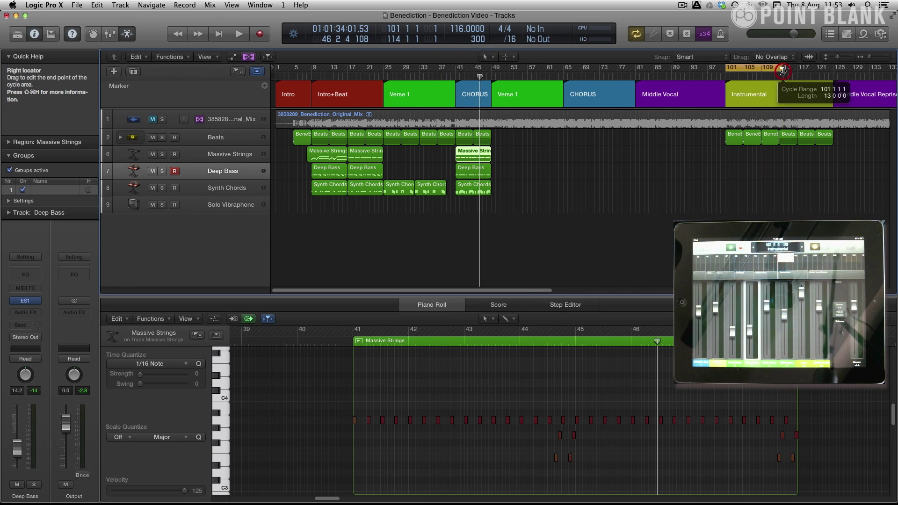
key(space)
key(space)
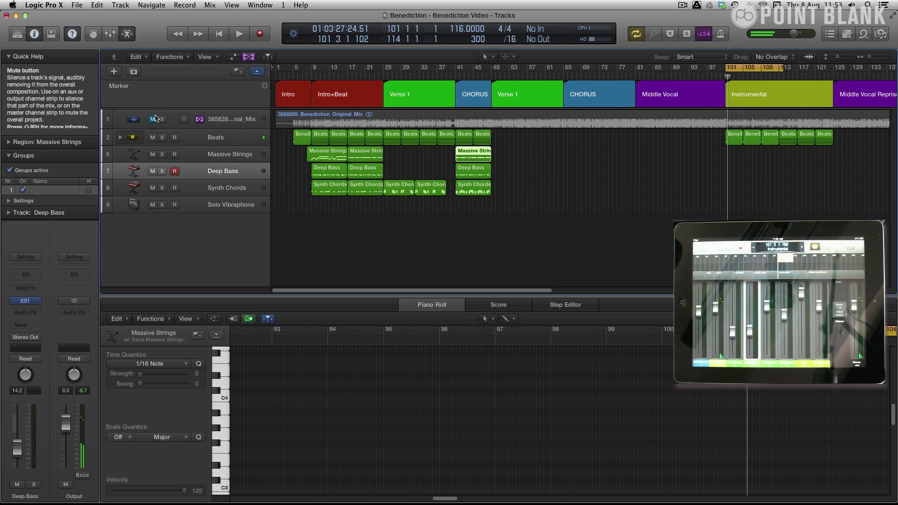
Unmute the original mix track and play it soloed over the Instrumental section, then clear the solo.
click(152, 120)
click(163, 120)
key(space)
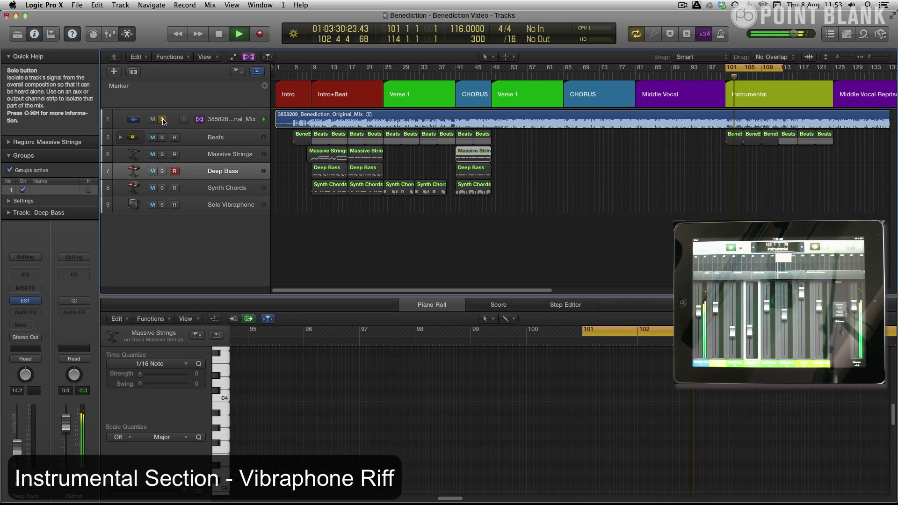
click(163, 120)
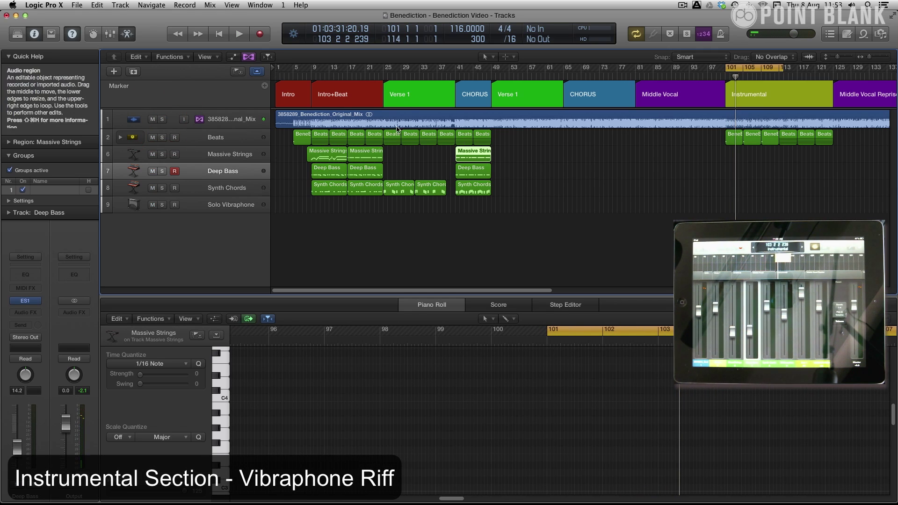
Copy both Synth Chords regions from the first Verse 1 section to bar 101 of the Instrumental section.
click(390, 189)
shift+click(425, 193)
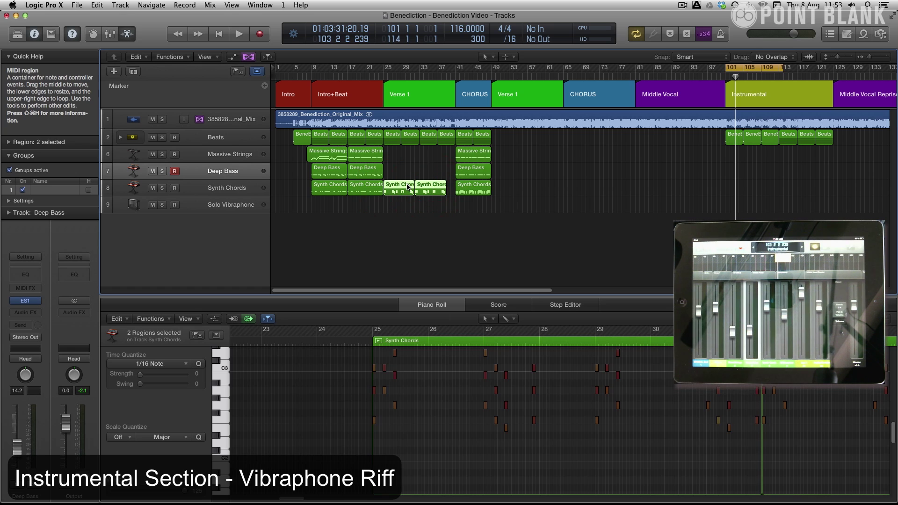
drag(419, 184, 742, 185)
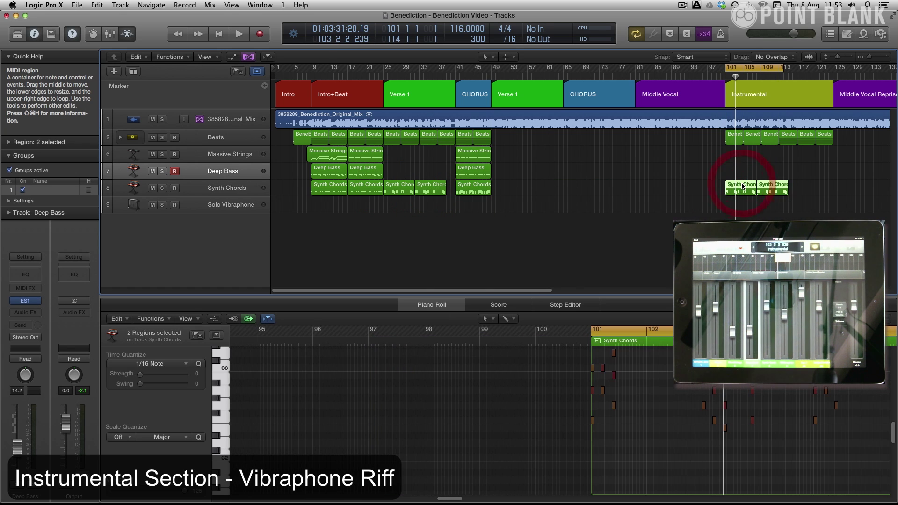
Record the vibraphone riff on the Solo Vibraphone track, trim its start to bar 101 and copy the region to bar 105.
click(229, 206)
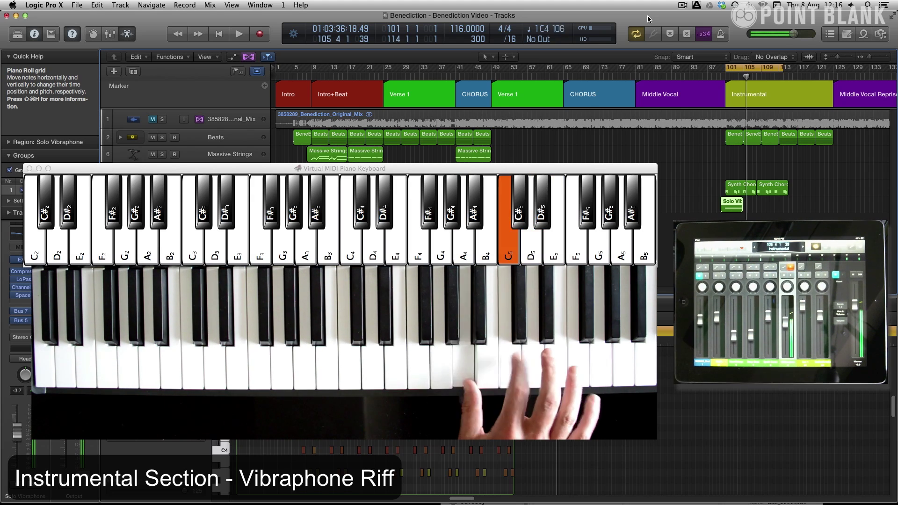
key(t)
key(t)
click(727, 206)
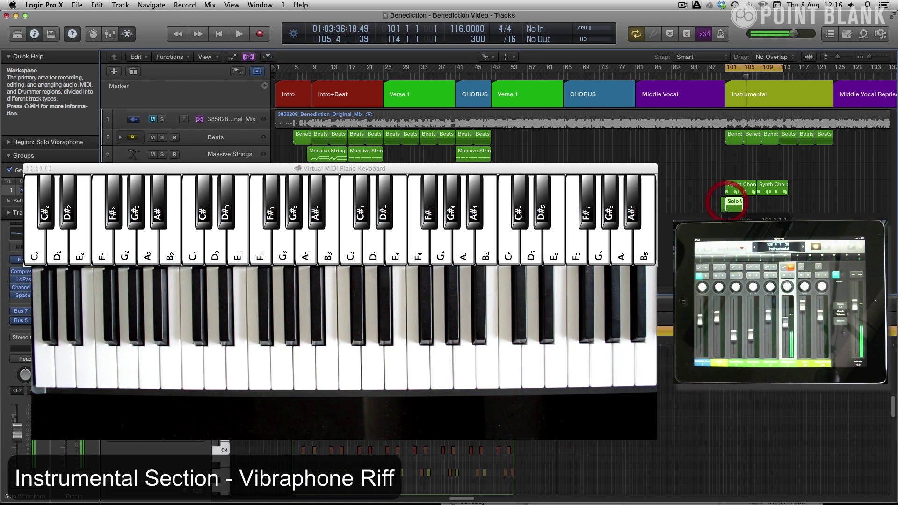
click(735, 203)
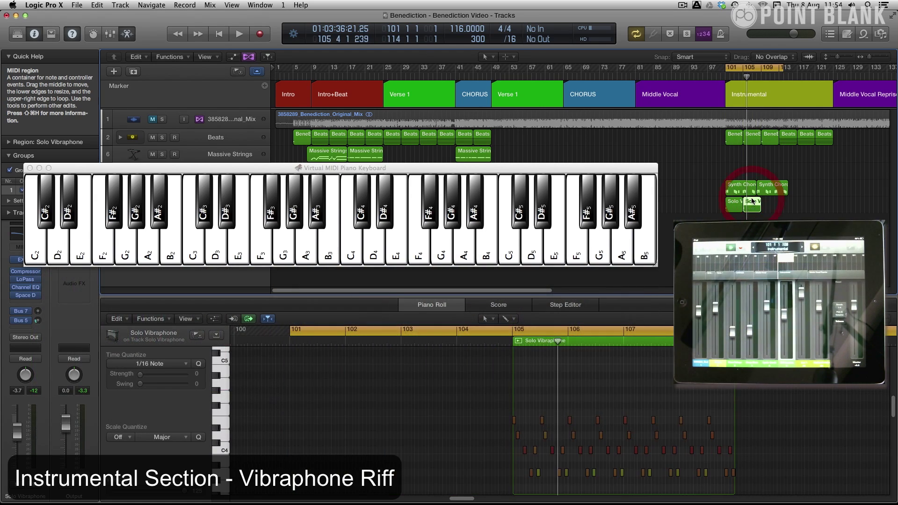
click(473, 170)
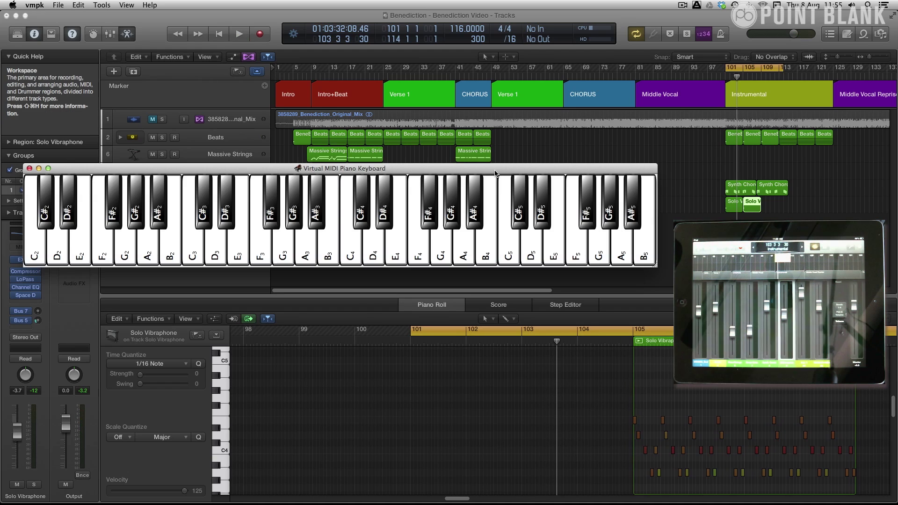
key(super+Tab)
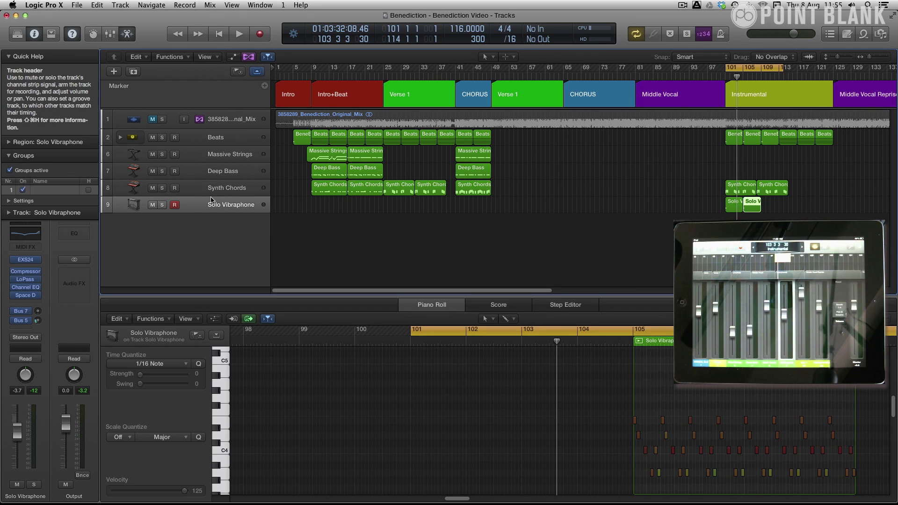
Set the low-pass filter of the Synth Chords track's Retro Synth to cutoff 0.18 and resonance 0.76.
click(194, 191)
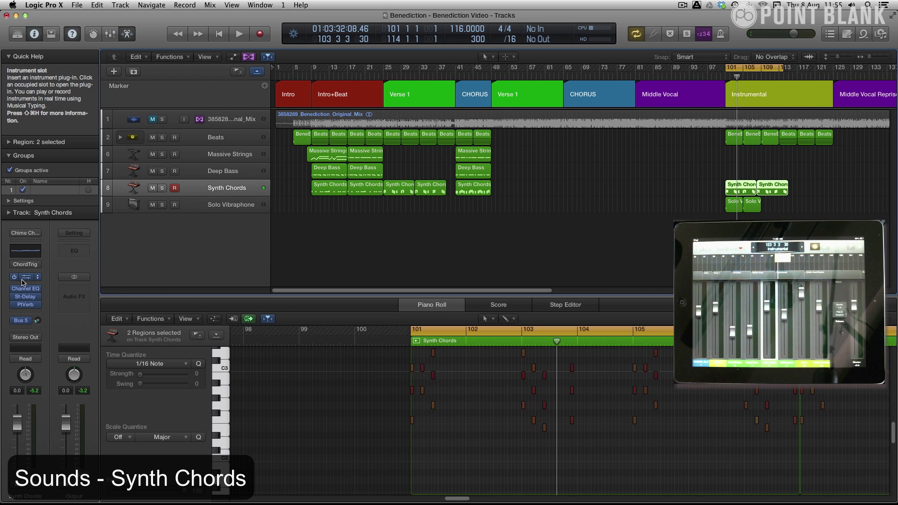
click(23, 281)
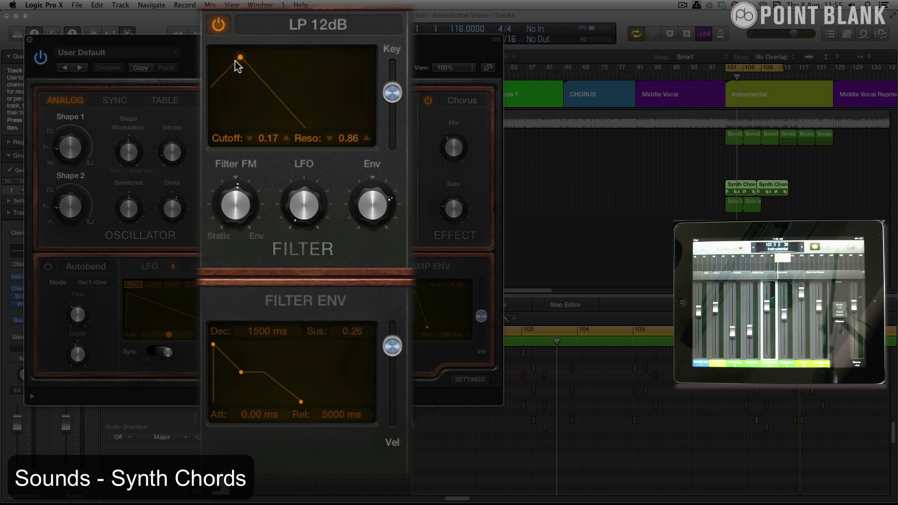
mouse_move(238, 61)
mouse_down()
mouse_move(293, 60)
mouse_move(257, 51)
mouse_move(243, 70)
mouse_up()
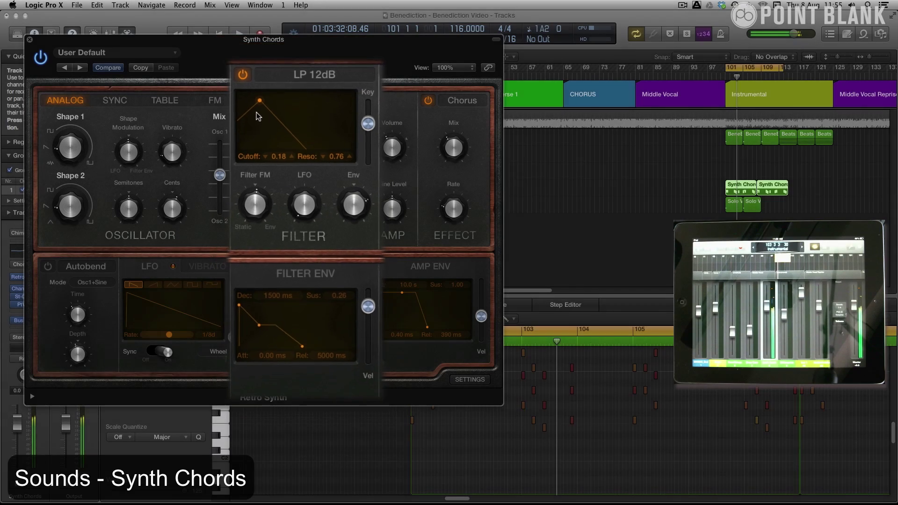
click(31, 41)
Review the ES1 settings on the Deep Bass track and the Hybrid Basic settings on the Massive Strings track.
click(186, 175)
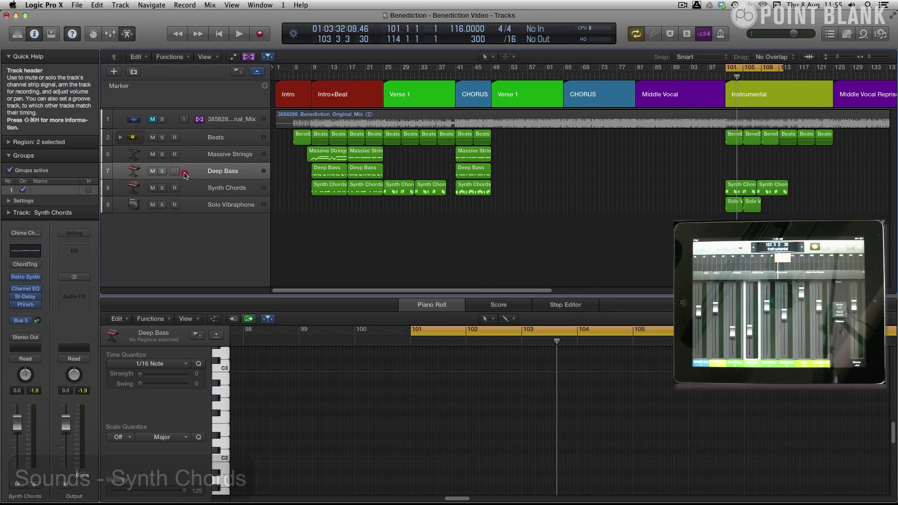
click(26, 300)
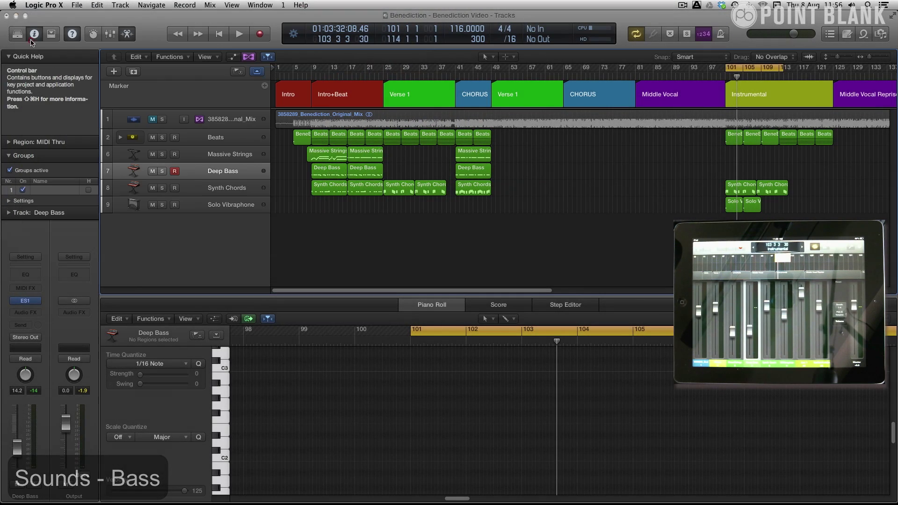
click(196, 153)
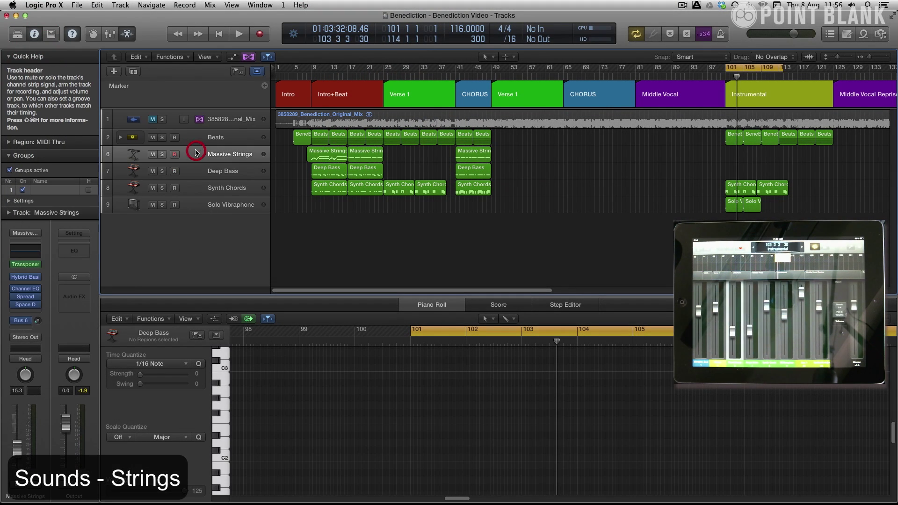
click(26, 278)
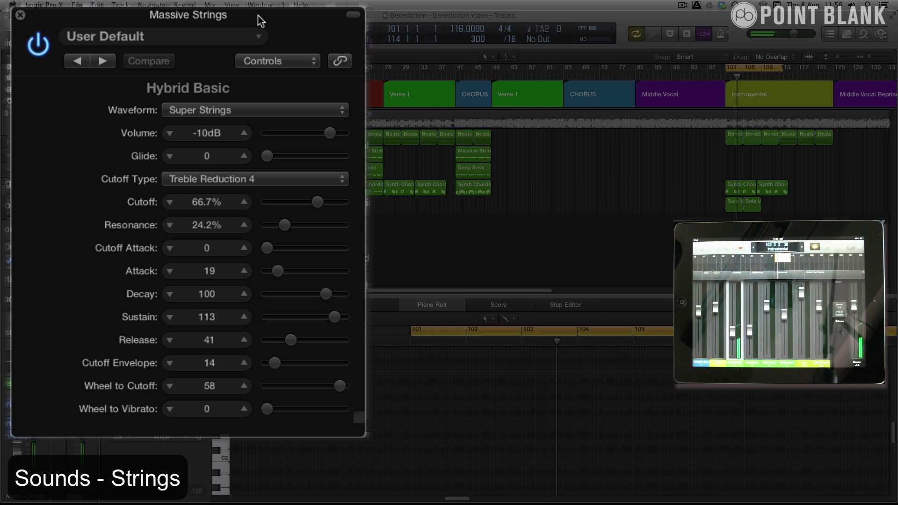
click(20, 17)
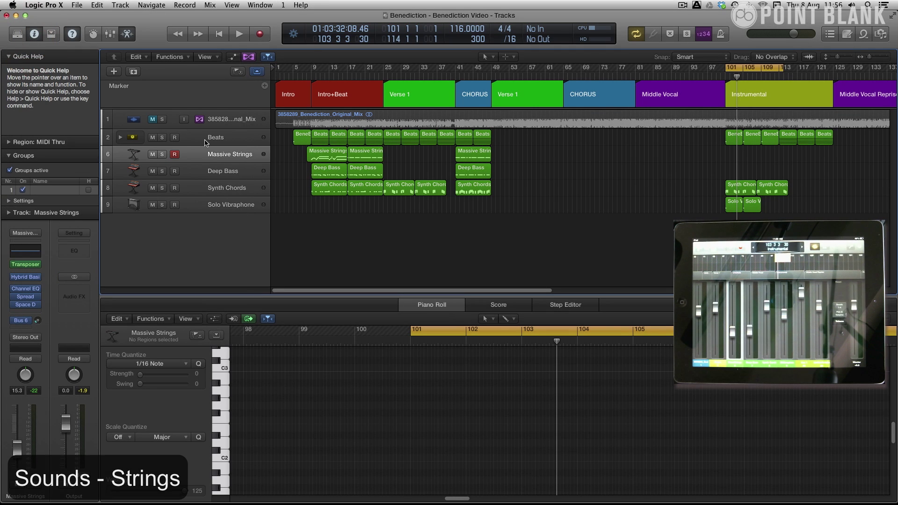
Raise the ENV 2 decay in the EXS24 sampler on the Solo Vibraphone track.
click(190, 206)
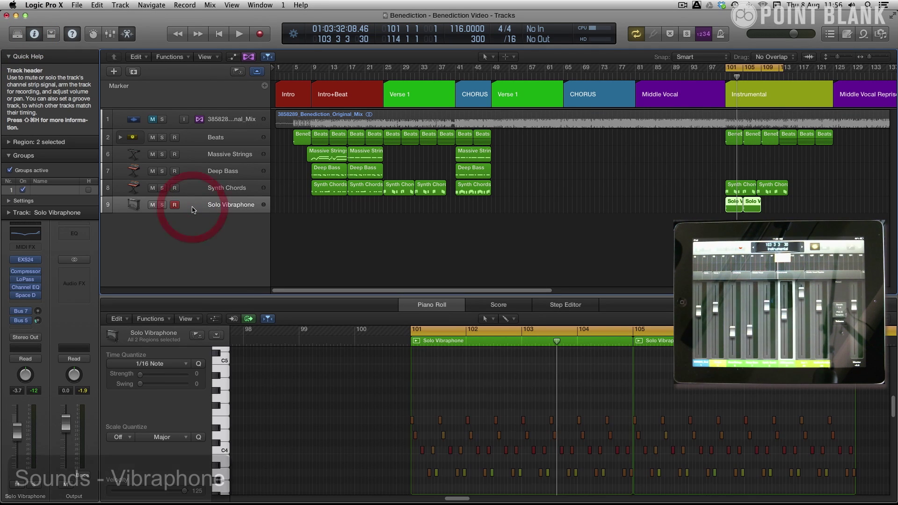
click(24, 260)
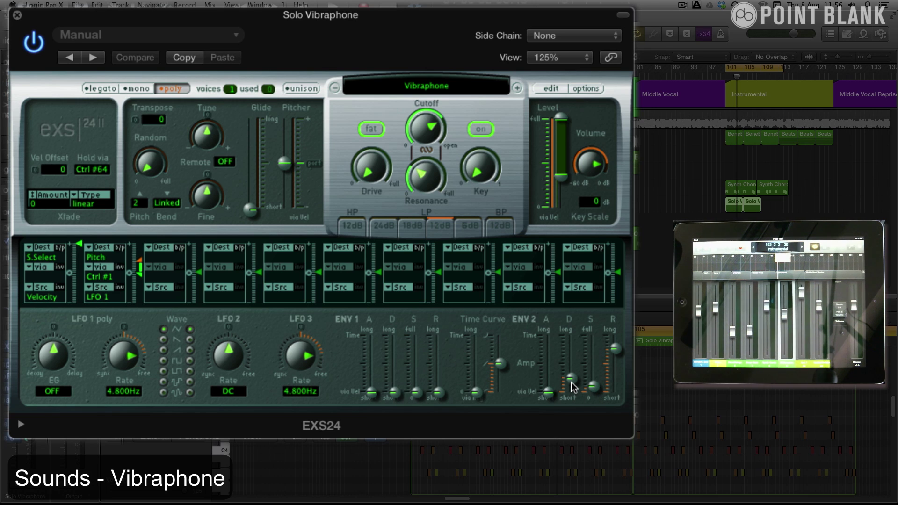
drag(572, 386, 576, 359)
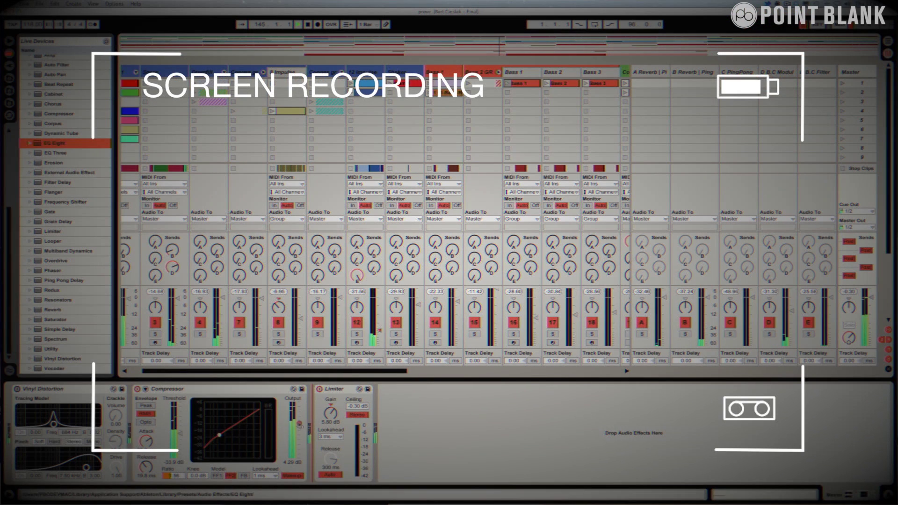
In Ableton Live, insert EQ Eight between the Compressor and Limiter and boost band 2 by about 13.3 dB near 226 Hz.
drag(299, 424, 358, 427)
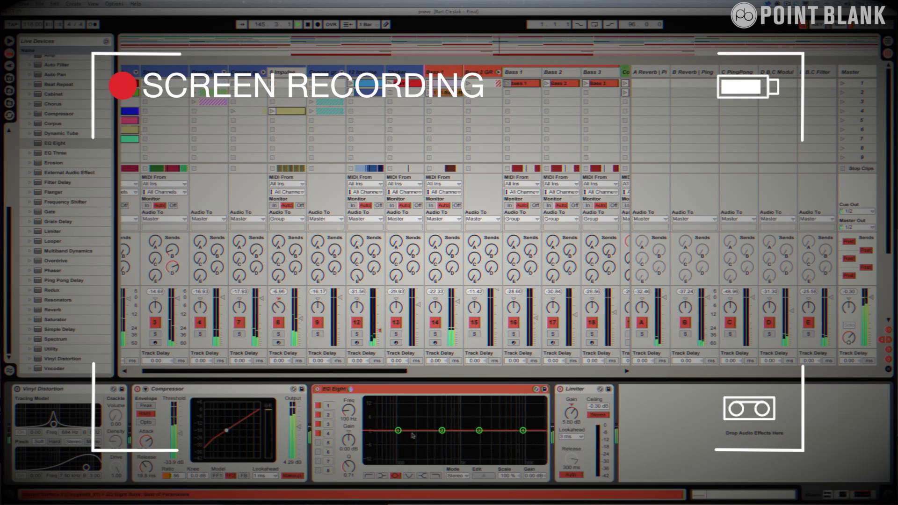
drag(442, 431, 420, 402)
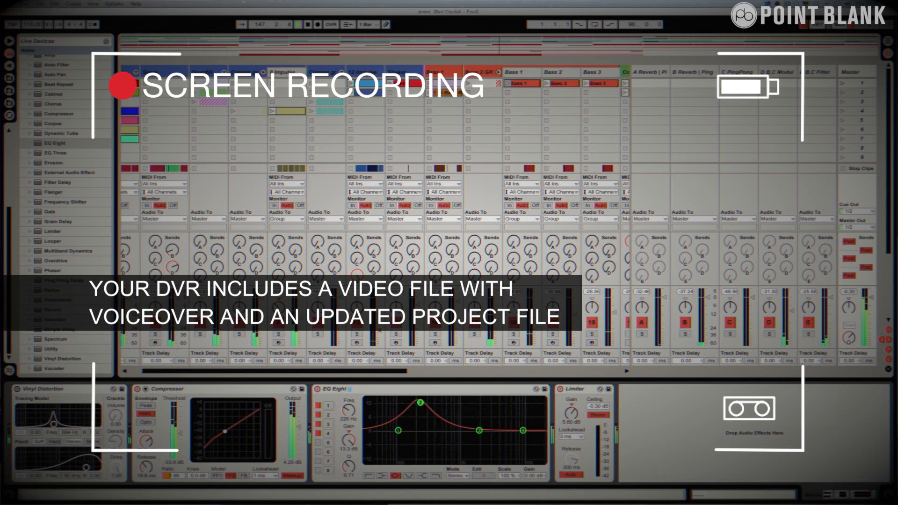